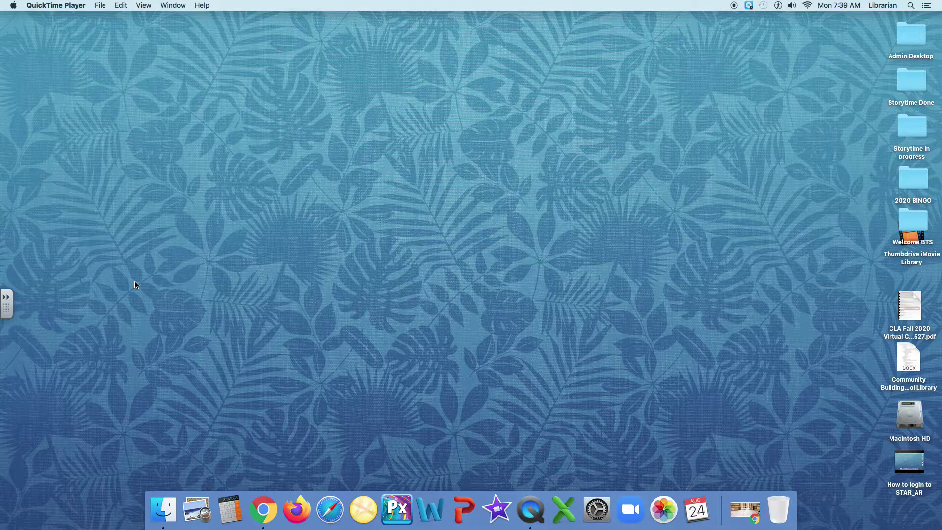
Restore the minimized Chrome New Tab window from the Dock.
{"action": "left_click", "coordinate": [746, 508]}
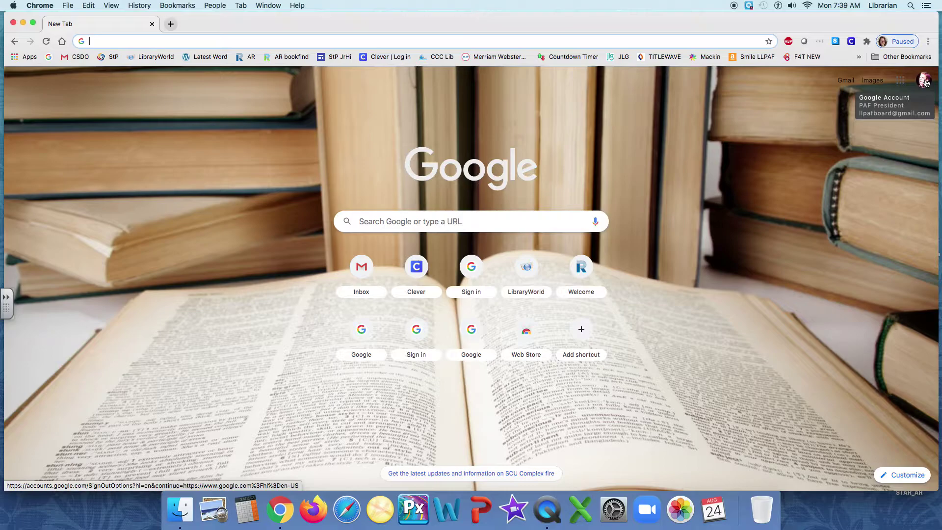
Sign out of the current Google account from the profile avatar panel.
{"action": "left_click", "coordinate": [926, 82]}
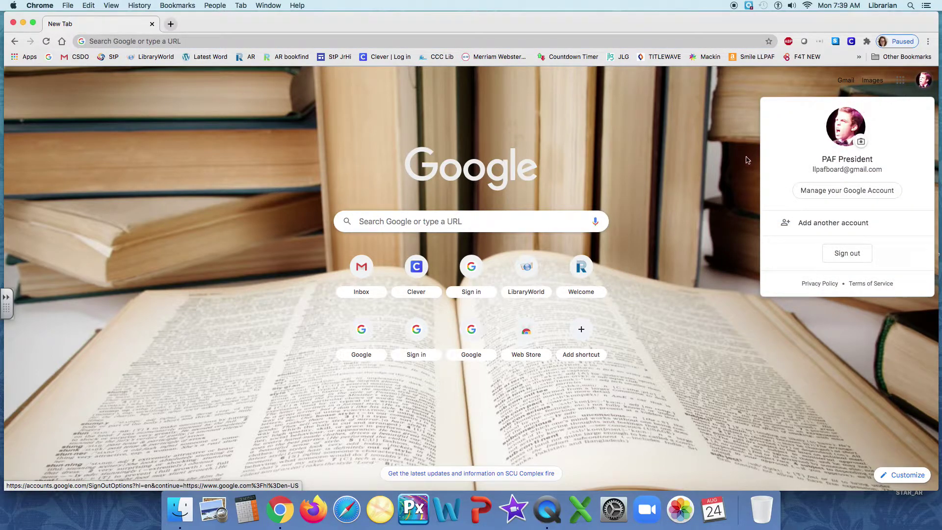
{"action": "left_click", "coordinate": [846, 254]}
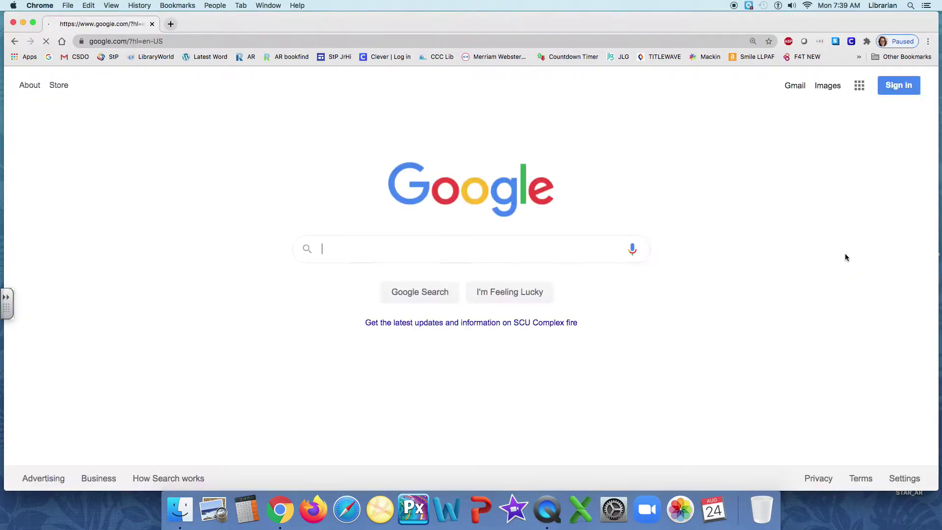
Open Google's 'Choose an account' sign-in page from the homepage.
{"action": "left_click", "coordinate": [898, 86]}
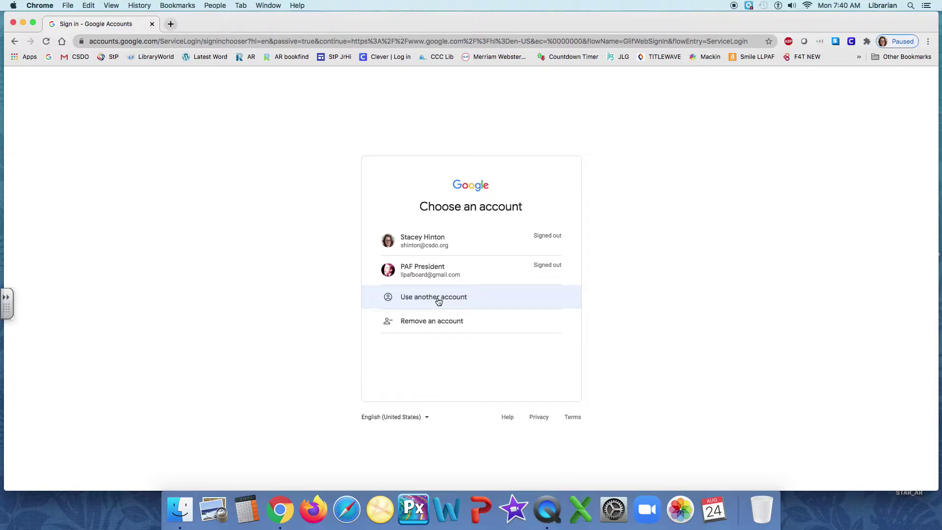
Sign in with the csdo.org school account and confirm it in the avatar panel.
{"action": "left_click", "coordinate": [440, 238]}
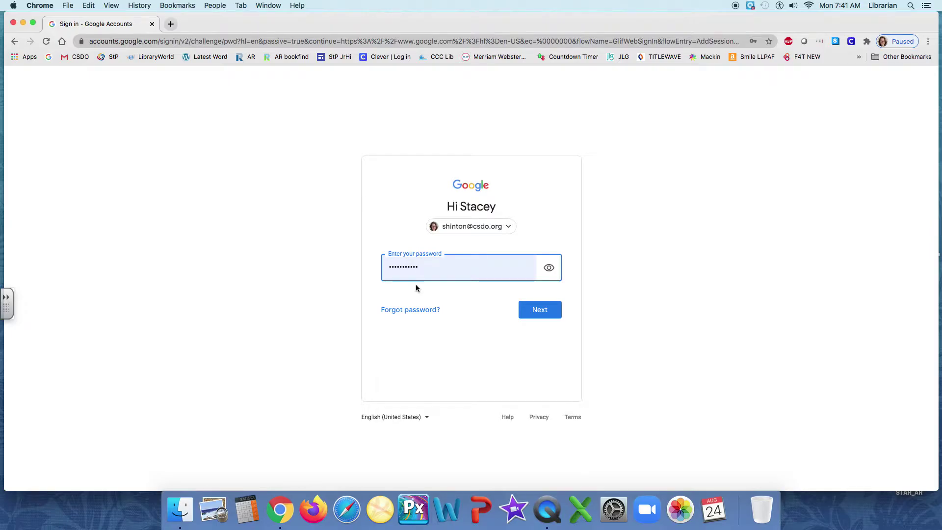
{"action": "left_click", "coordinate": [538, 310]}
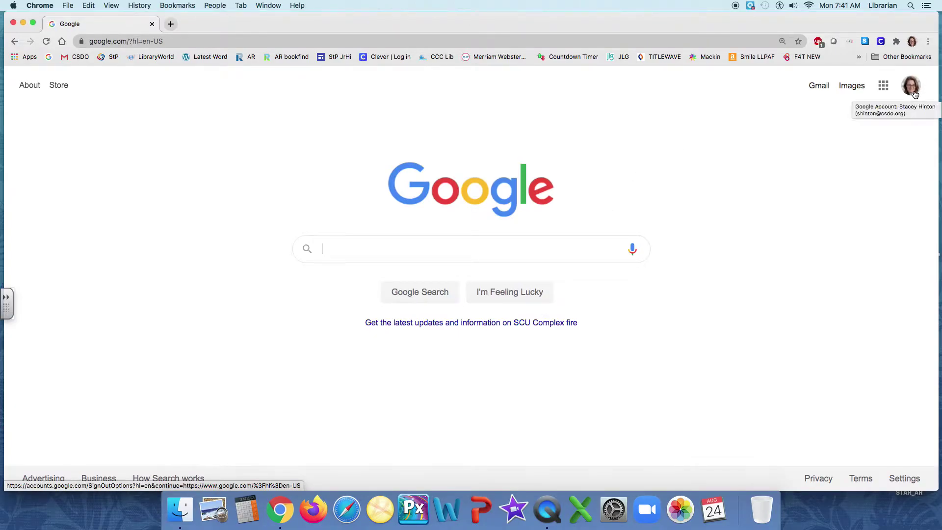
{"action": "left_click", "coordinate": [912, 88]}
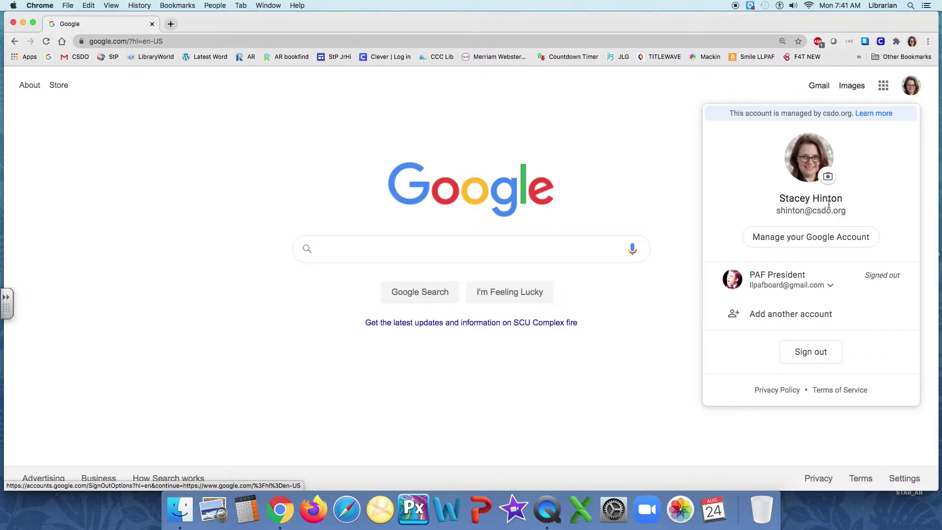
{"action": "left_click", "coordinate": [657, 146]}
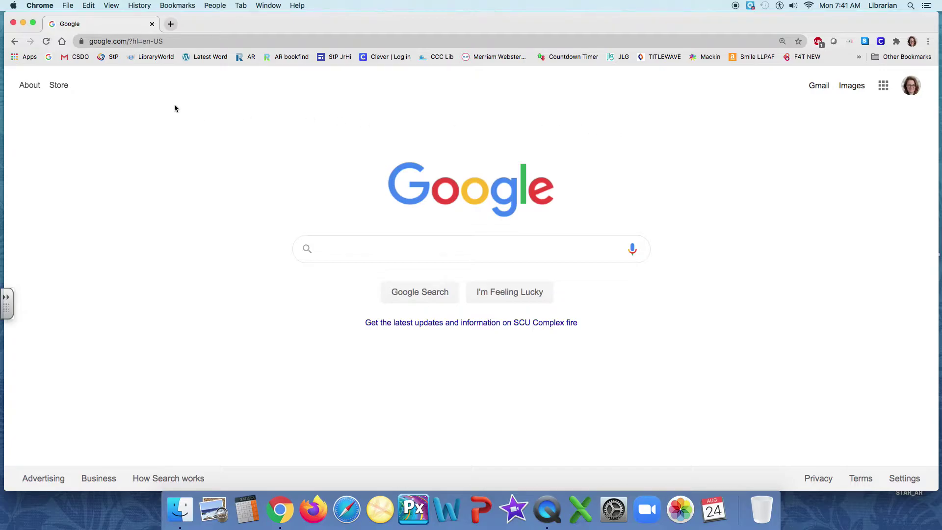
Open the St. Perpetua School site from the StP bookmark and go to its Library page.
{"action": "left_click", "coordinate": [110, 57]}
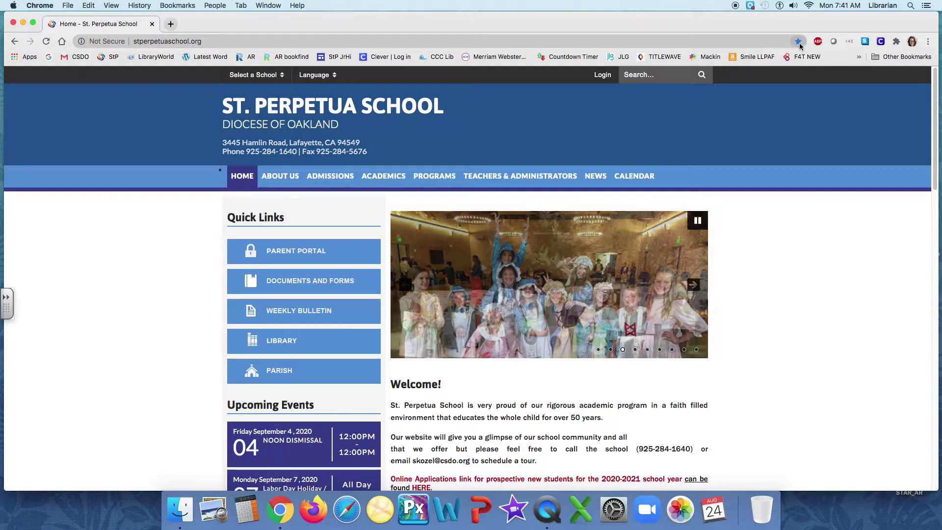
{"action": "left_click", "coordinate": [798, 42]}
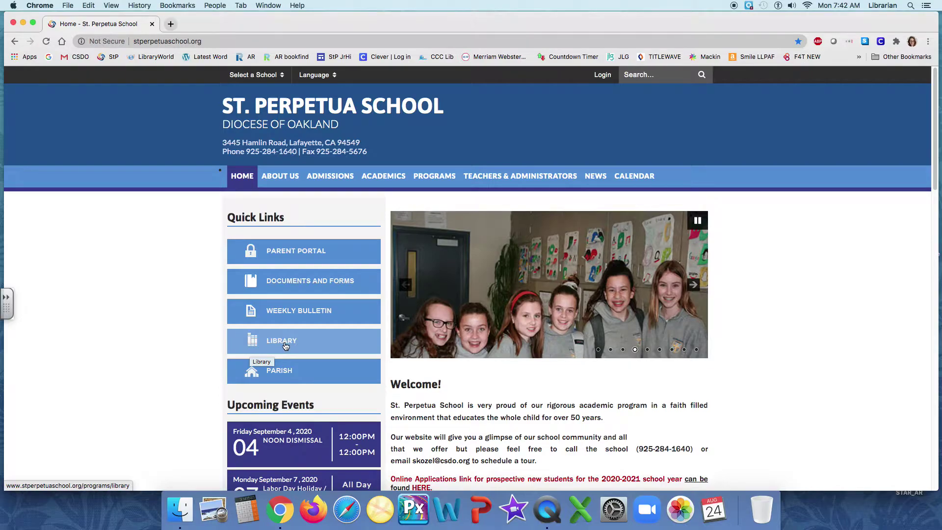
{"action": "left_click", "coordinate": [285, 346]}
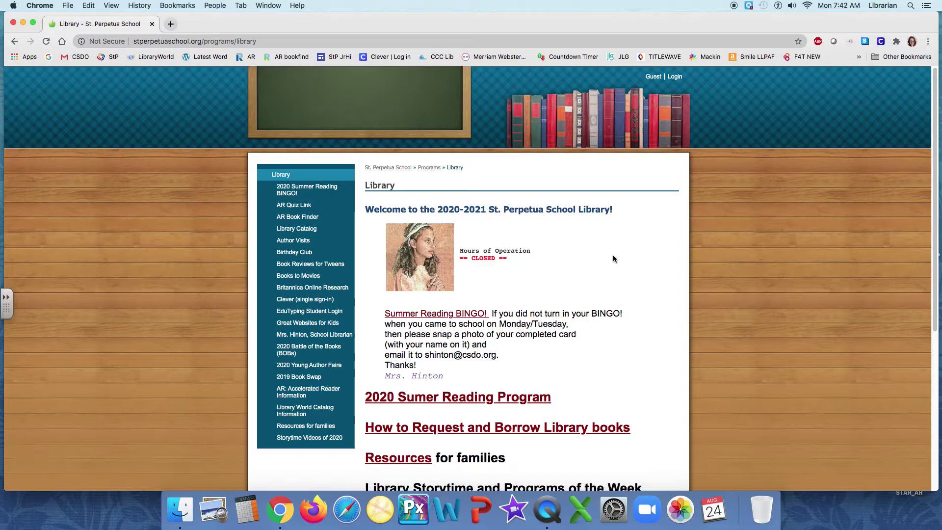
Scroll through the Library page's resources and programs, then back to the top.
{"action": "scroll", "coordinate": [613, 259], "scroll_direction": "down", "scroll_amount": 1}
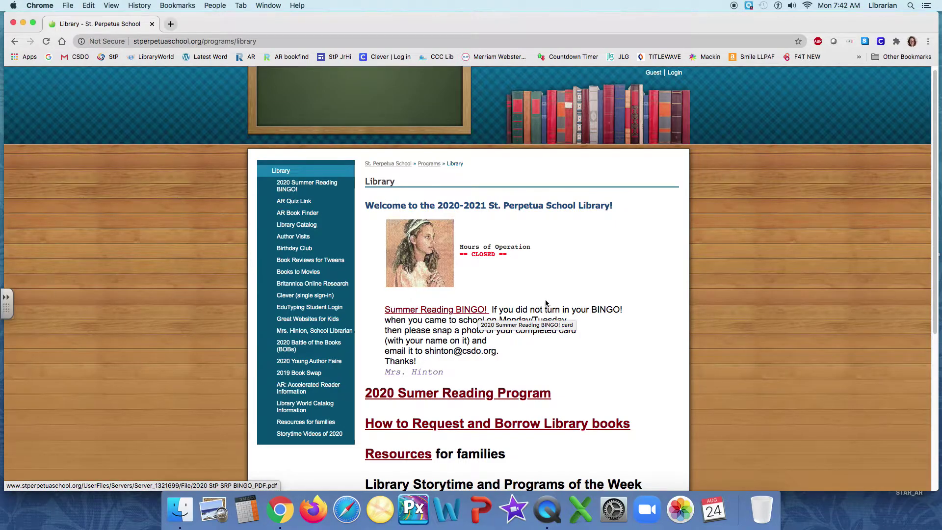
{"action": "scroll", "coordinate": [548, 303], "scroll_direction": "up", "scroll_amount": 1}
{"action": "scroll", "coordinate": [547, 298], "scroll_direction": "down", "scroll_amount": 5}
{"action": "scroll", "coordinate": [540, 296], "scroll_direction": "up", "scroll_amount": 2}
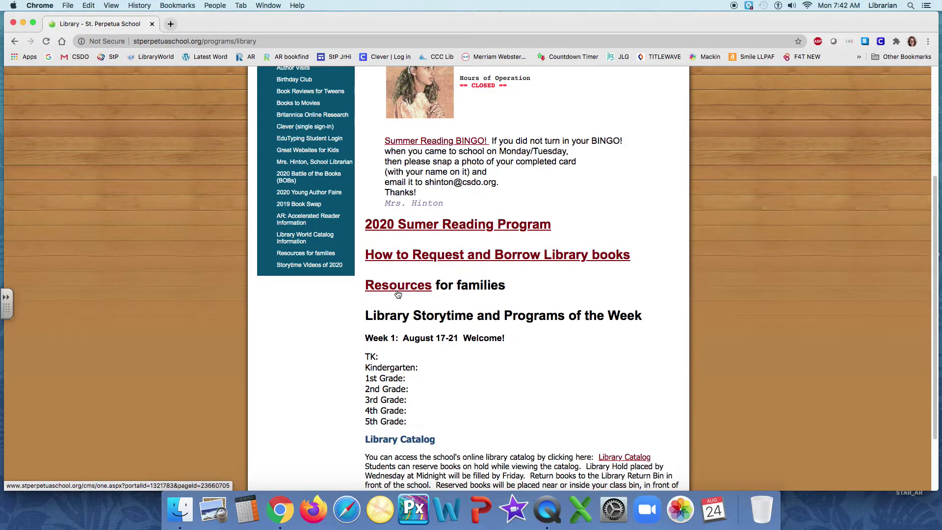
{"action": "scroll", "coordinate": [396, 293], "scroll_direction": "down", "scroll_amount": 1}
{"action": "scroll", "coordinate": [397, 293], "scroll_direction": "down", "scroll_amount": 2}
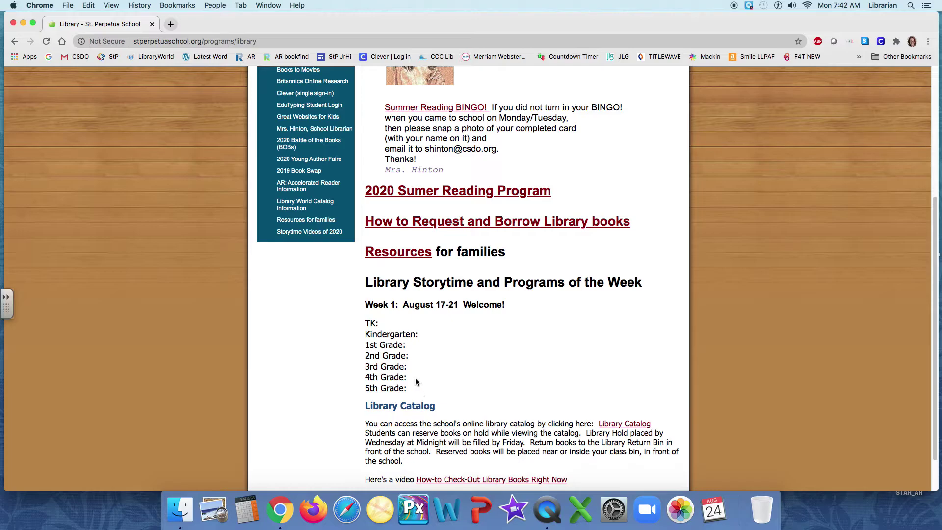
{"action": "scroll", "coordinate": [410, 372], "scroll_direction": "down", "scroll_amount": 2}
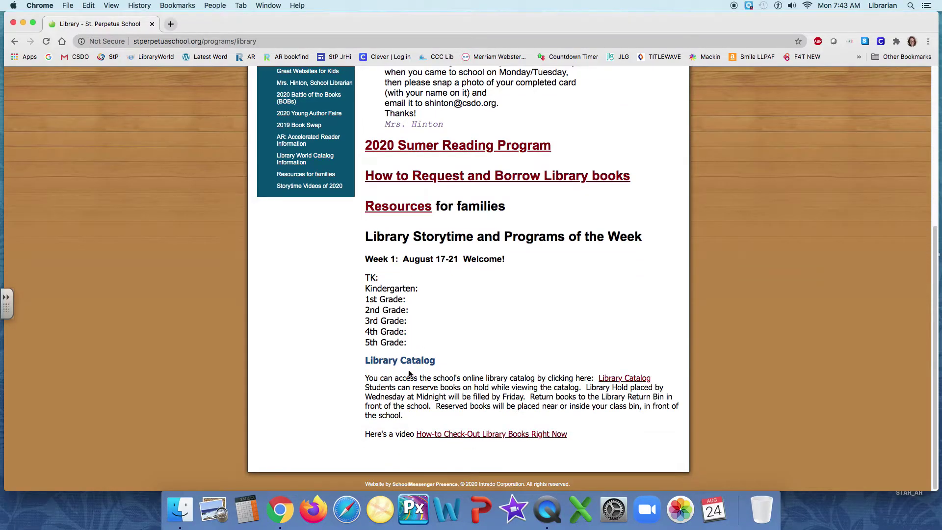
{"action": "scroll", "coordinate": [410, 374], "scroll_direction": "up", "scroll_amount": 4}
{"action": "scroll", "coordinate": [410, 374], "scroll_direction": "up", "scroll_amount": 5}
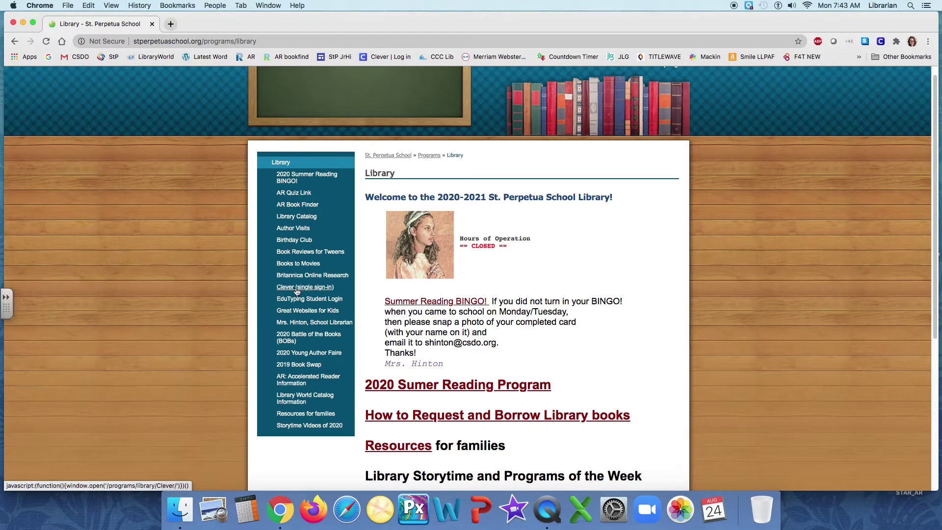
Open 'Clever (single sign-in)' from the library sidebar and log in with Google.
{"action": "left_click", "coordinate": [296, 289]}
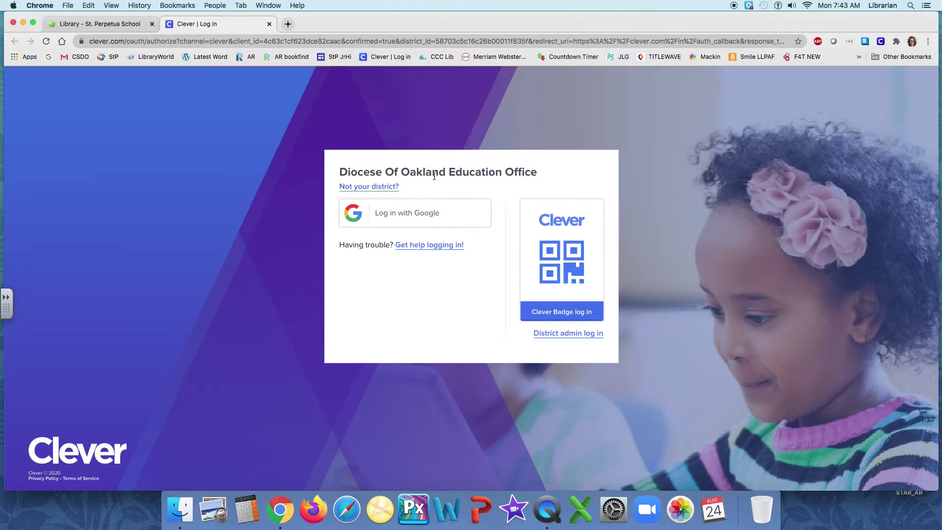
{"action": "left_click", "coordinate": [406, 220]}
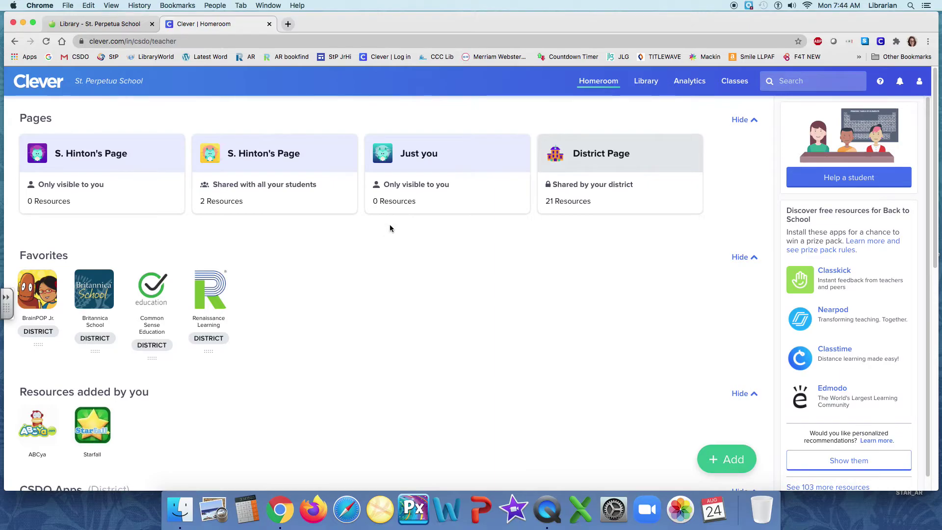
Find Renaissance Learning under CSDO Apps and remove it from Favorites.
{"action": "scroll", "coordinate": [326, 263], "scroll_direction": "down", "scroll_amount": 1}
{"action": "scroll", "coordinate": [326, 260], "scroll_direction": "down", "scroll_amount": 10}
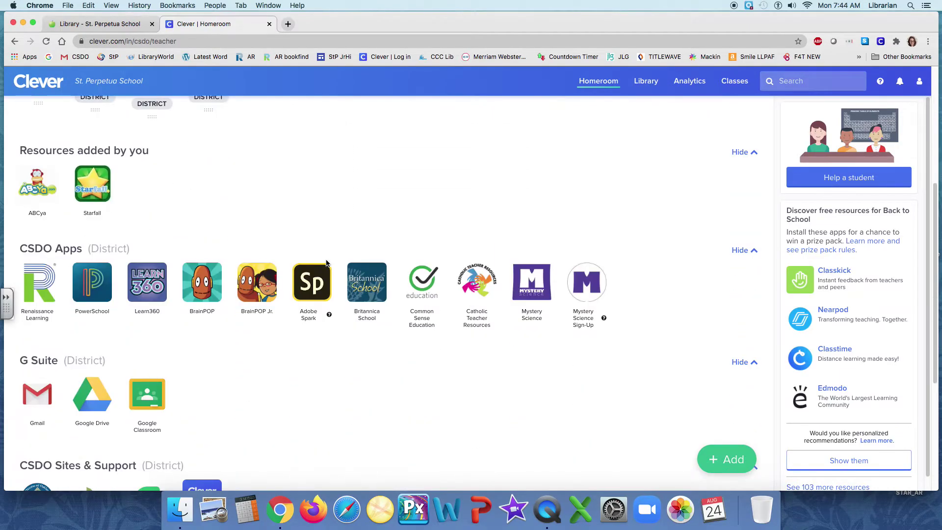
{"action": "scroll", "coordinate": [327, 264], "scroll_direction": "down", "scroll_amount": 5}
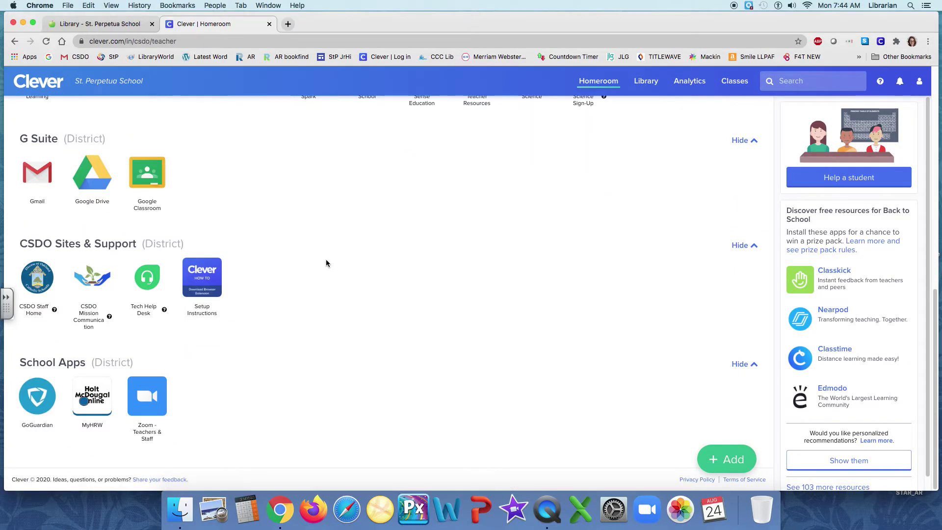
{"action": "scroll", "coordinate": [326, 264], "scroll_direction": "up", "scroll_amount": 4}
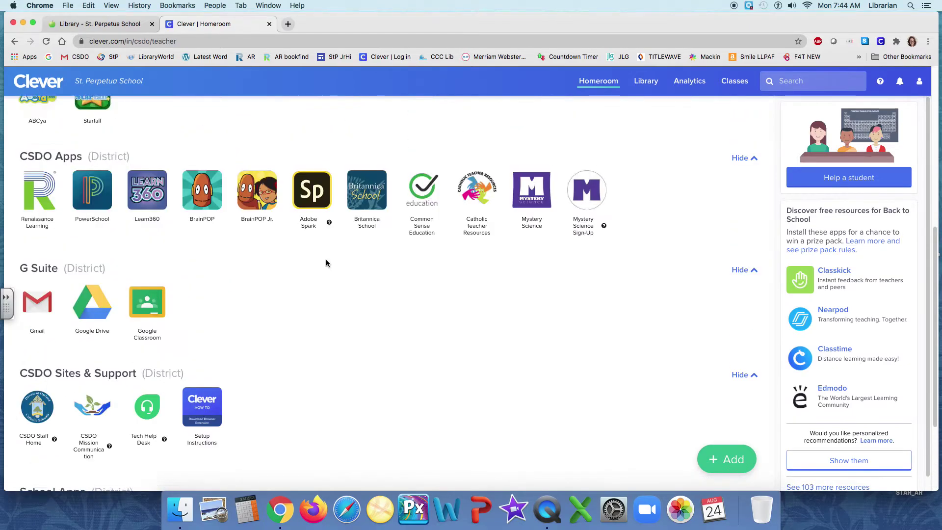
{"action": "scroll", "coordinate": [326, 263], "scroll_direction": "up", "scroll_amount": 8}
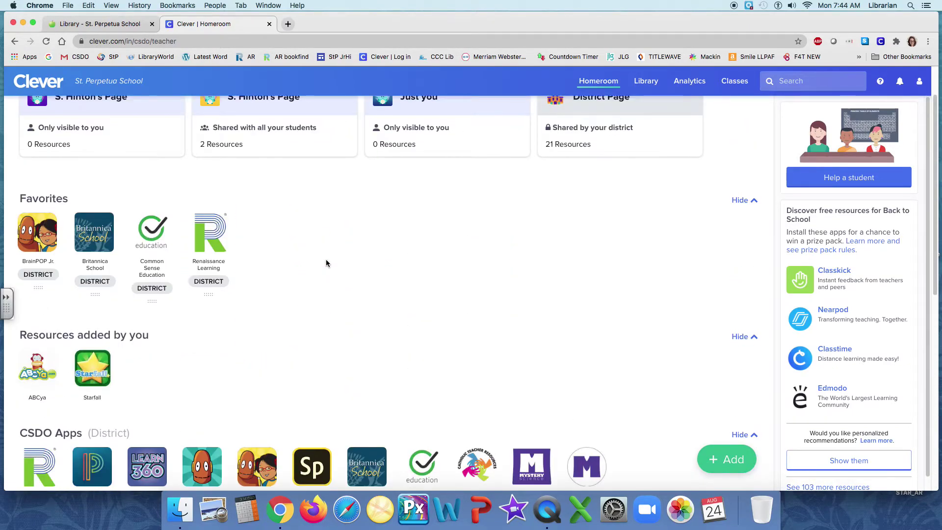
{"action": "scroll", "coordinate": [326, 263], "scroll_direction": "down", "scroll_amount": 2}
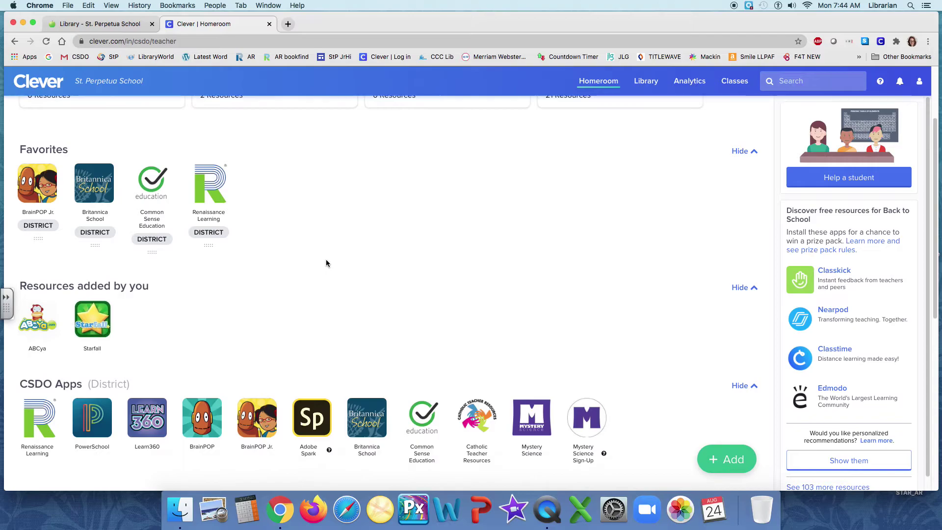
{"action": "scroll", "coordinate": [326, 264], "scroll_direction": "down", "scroll_amount": 1}
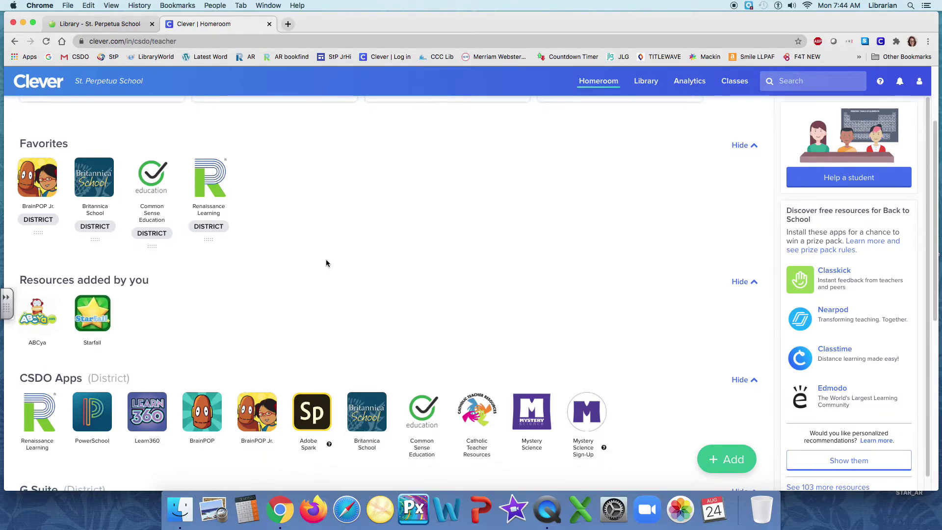
{"action": "mouse_move", "coordinate": [207, 196]}
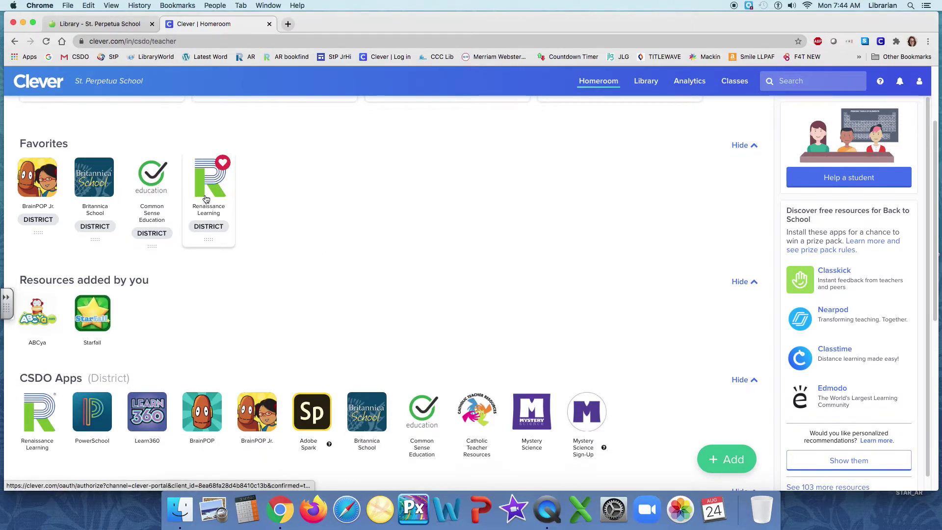
{"action": "left_click", "coordinate": [223, 166]}
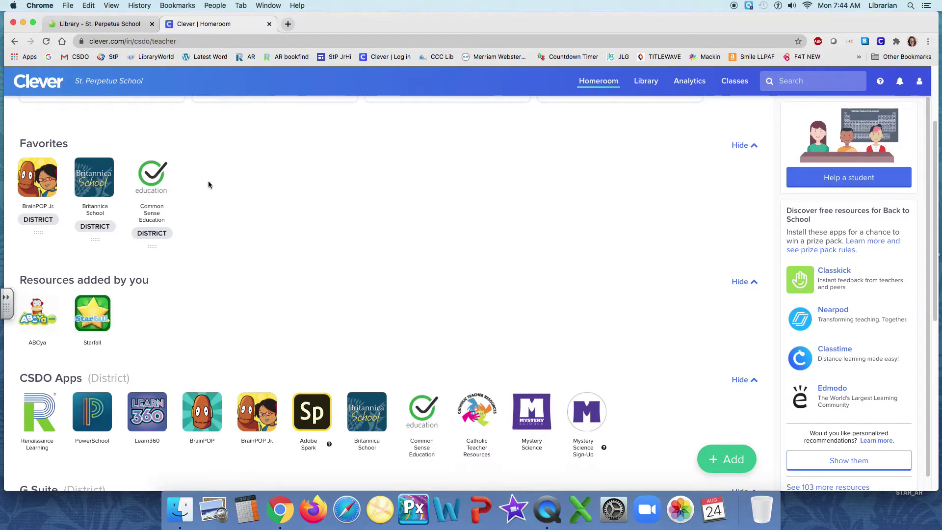
Heart the Renaissance Learning tile again so it appears in the Favorites row.
{"action": "scroll", "coordinate": [258, 196], "scroll_direction": "down", "scroll_amount": 5}
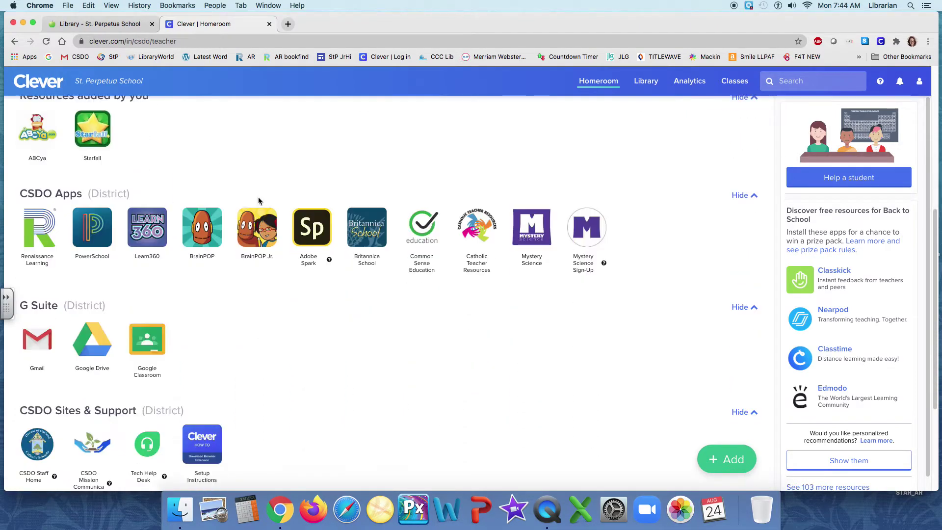
{"action": "scroll", "coordinate": [258, 196], "scroll_direction": "down", "scroll_amount": 3}
{"action": "scroll", "coordinate": [258, 196], "scroll_direction": "up", "scroll_amount": 5}
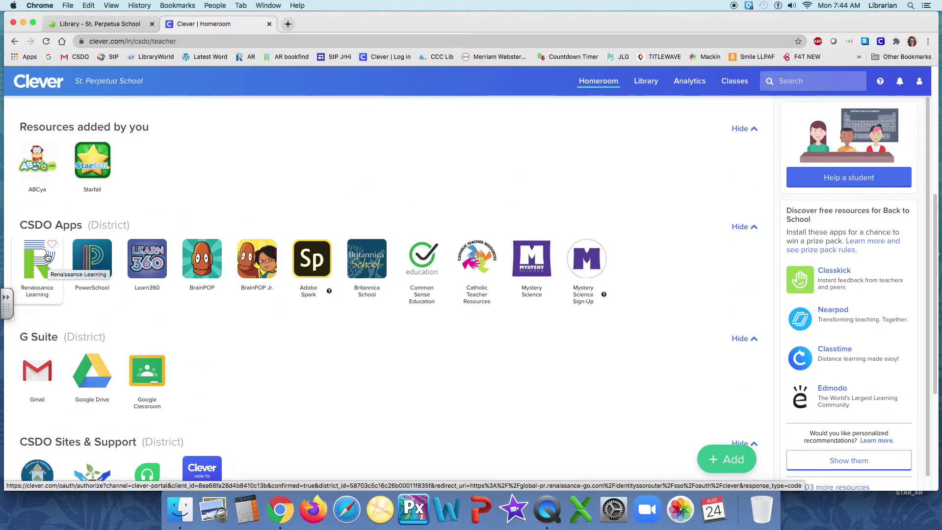
{"action": "left_click", "coordinate": [53, 247]}
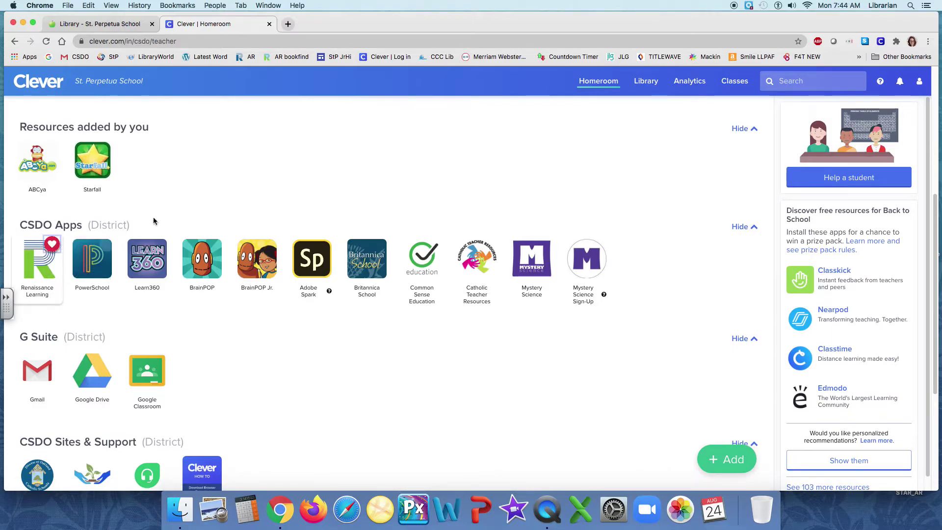
{"action": "scroll", "coordinate": [234, 201], "scroll_direction": "up", "scroll_amount": 4}
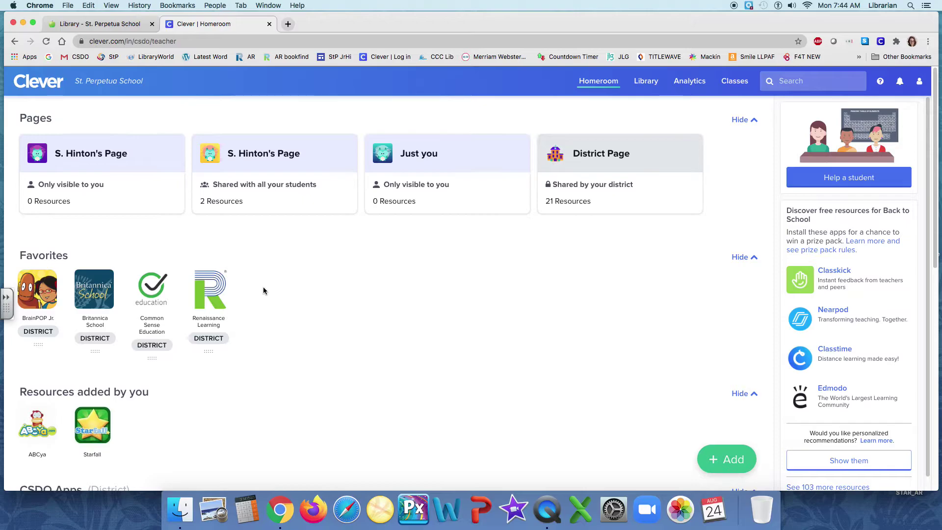
Launch Renaissance Learning, get the Invalid request error, then close both tabs and Chrome.
{"action": "left_click", "coordinate": [211, 294]}
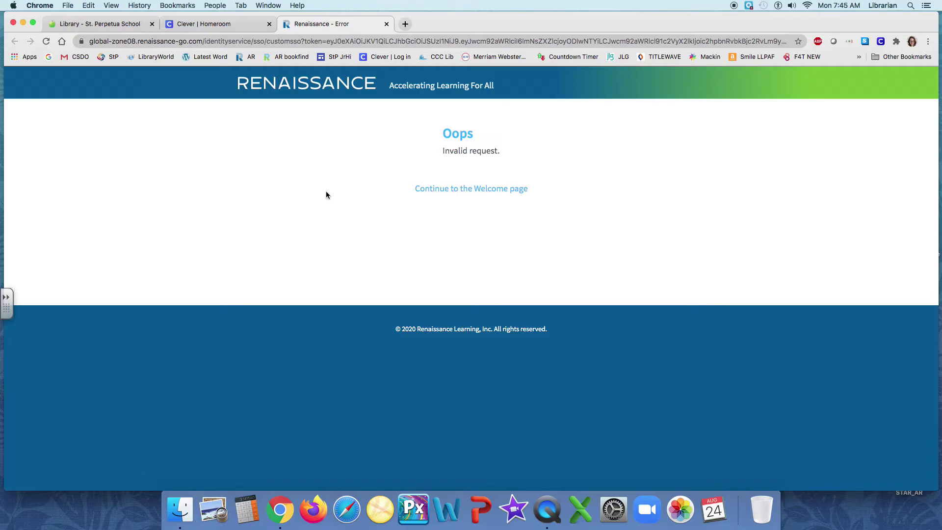
{"action": "left_click", "coordinate": [387, 23]}
{"action": "left_click", "coordinate": [269, 24]}
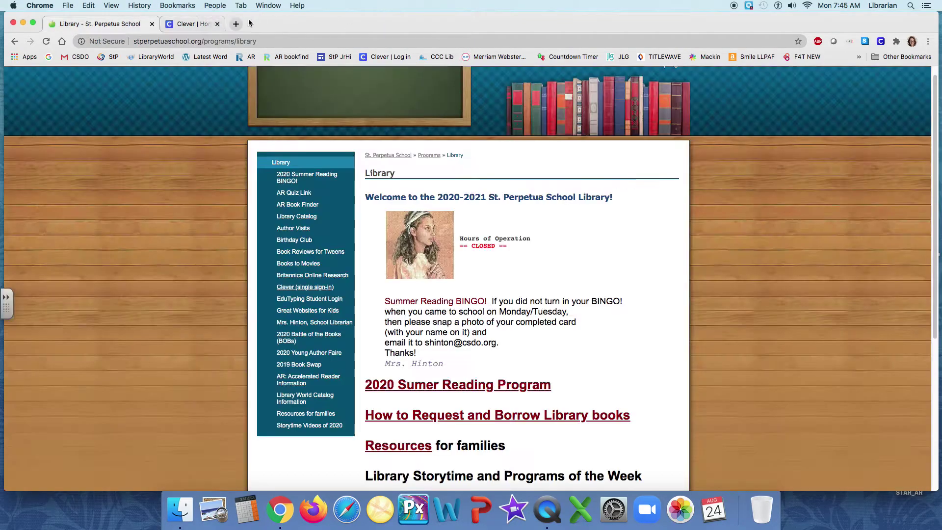
{"action": "left_click", "coordinate": [14, 22]}
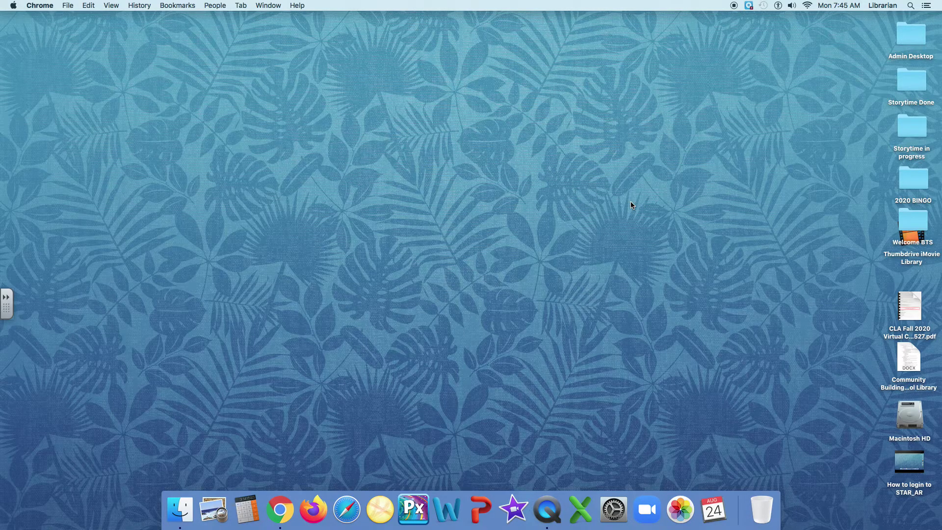
Reopen Chrome and go to the school's Library page via the LIBRARY quick link.
{"action": "left_click", "coordinate": [280, 510]}
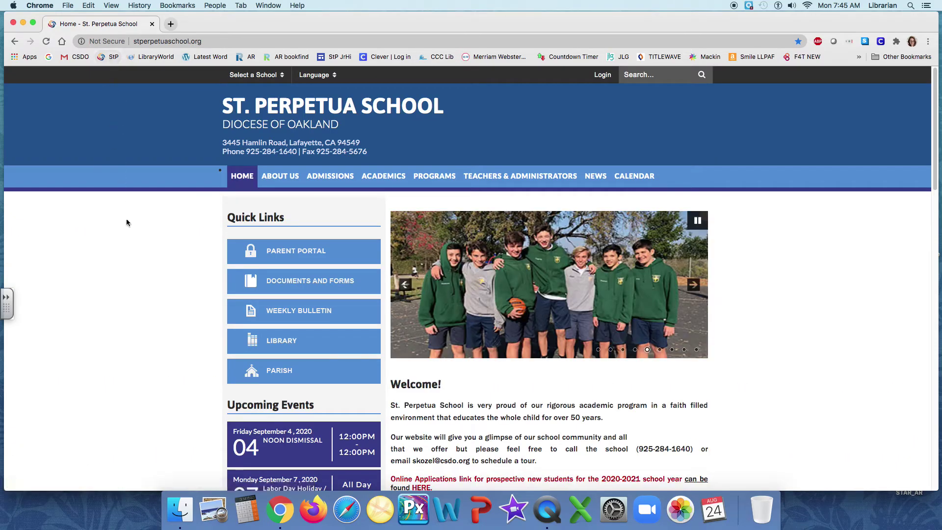
{"action": "left_click", "coordinate": [269, 343]}
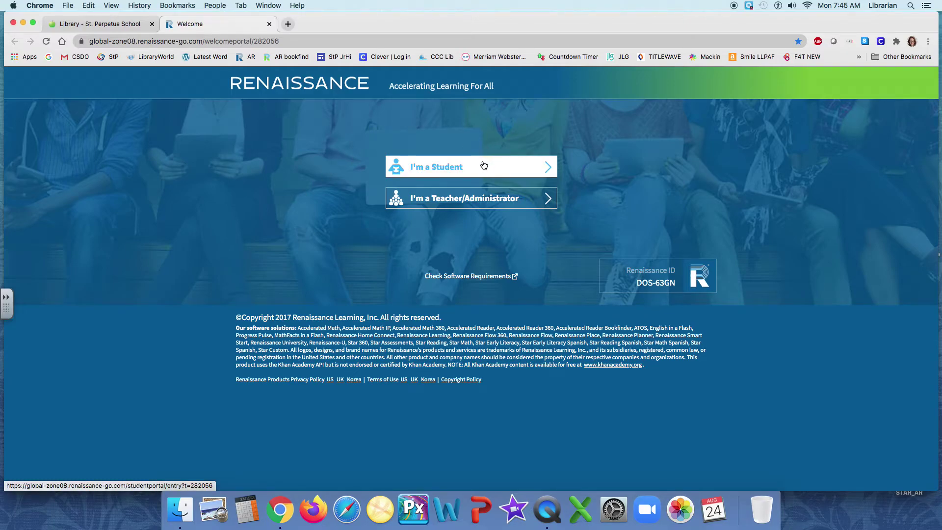
Sign in as a student using the autofilled user name and password.
{"action": "left_click", "coordinate": [483, 167]}
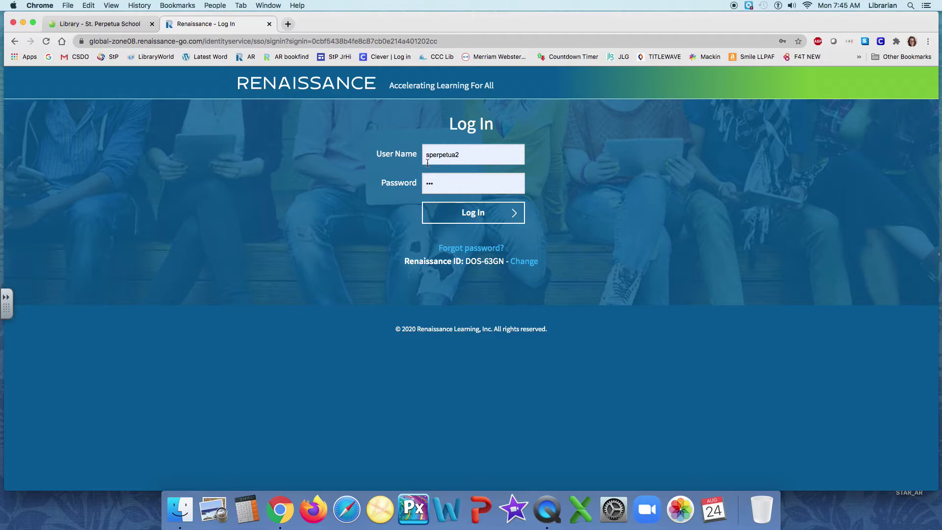
{"action": "left_click", "coordinate": [426, 157]}
{"action": "left_click", "coordinate": [455, 153]}
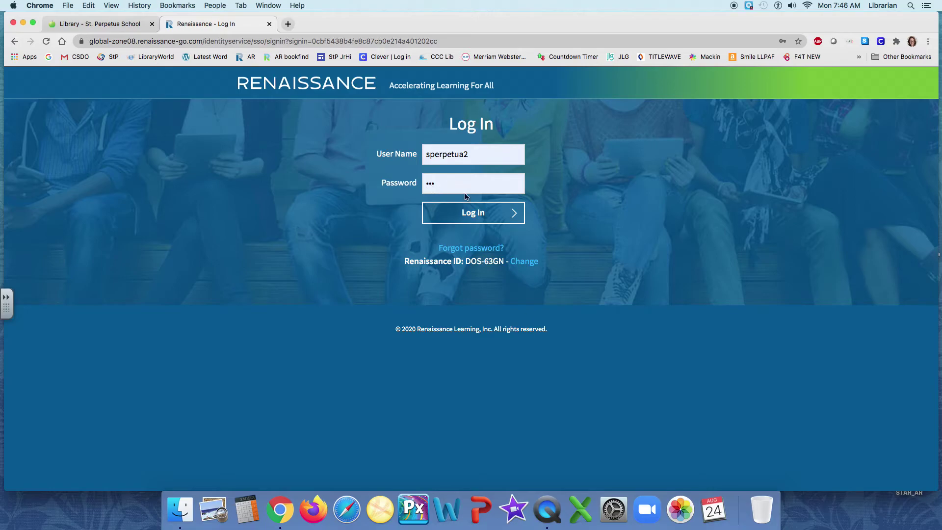
{"action": "left_click", "coordinate": [471, 213]}
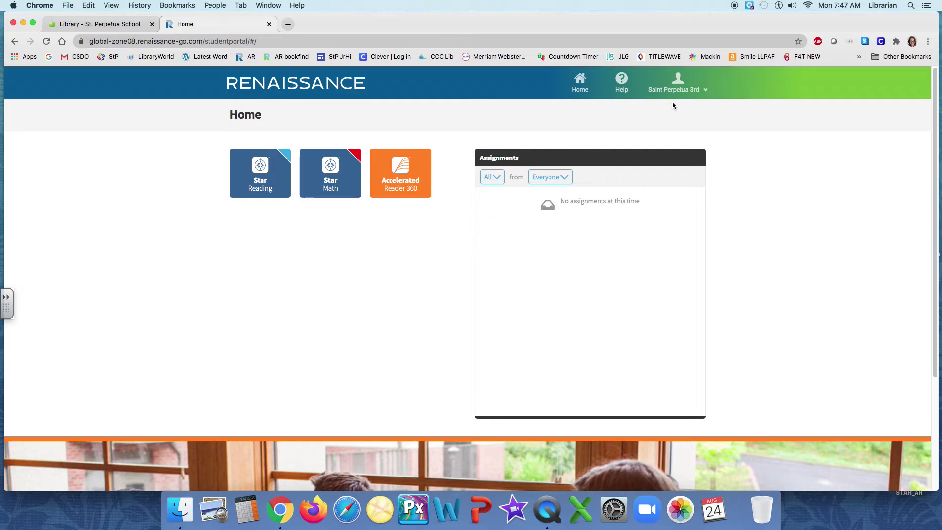
Glance at the account options, then launch Accelerated Reader 360 from the Home page.
{"action": "left_click", "coordinate": [689, 90]}
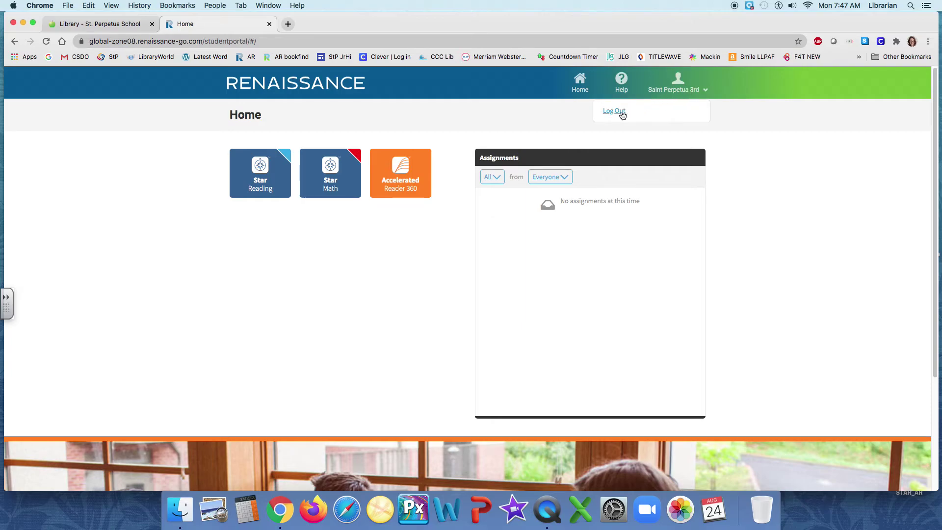
{"action": "left_click", "coordinate": [739, 107]}
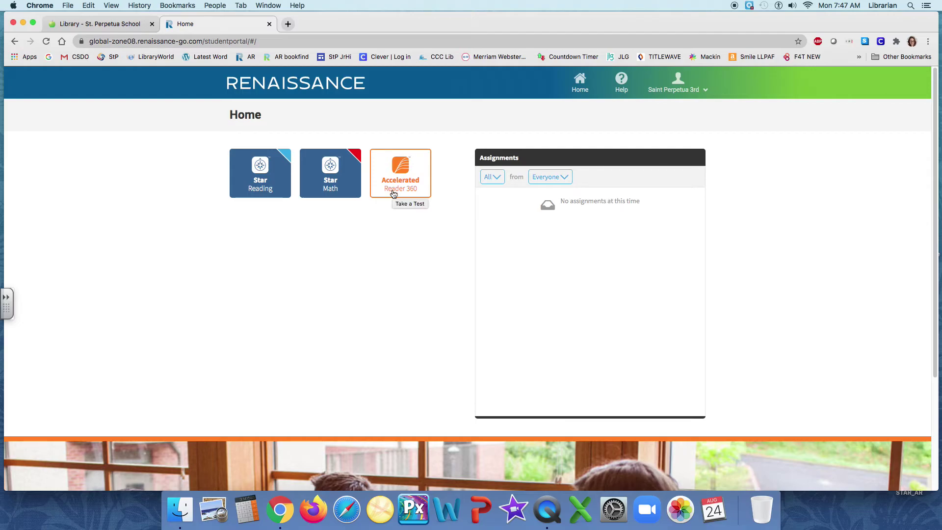
{"action": "left_click", "coordinate": [401, 172]}
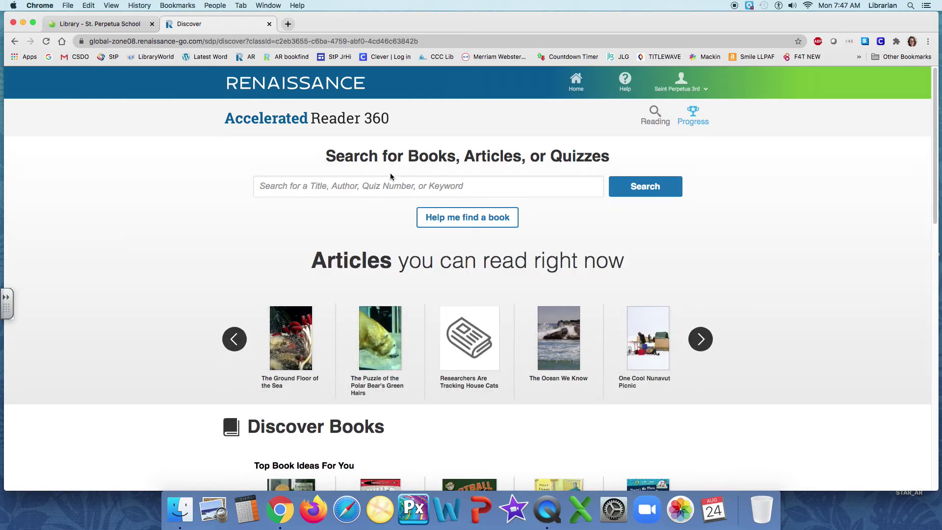
Search for 'woke', browse the 12 results, then replace the term with 'one and only ivan'.
{"action": "left_click", "coordinate": [331, 185]}
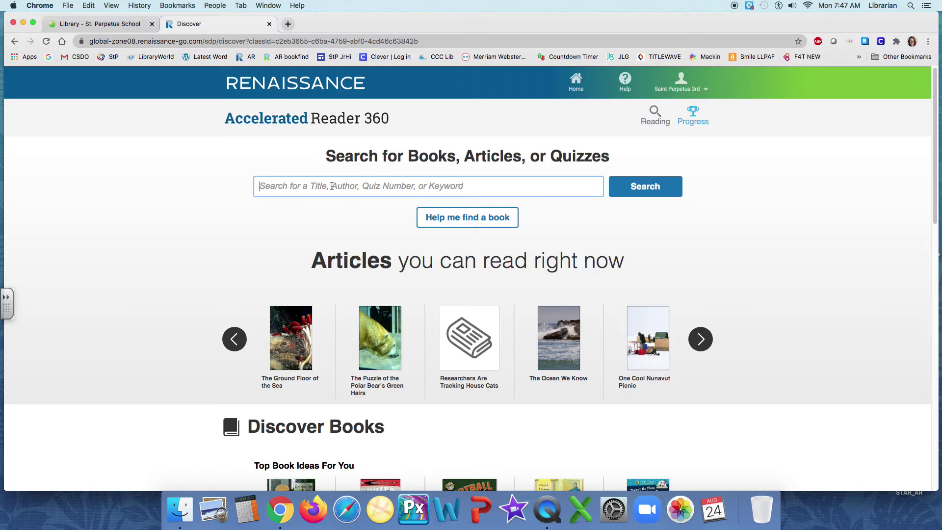
{"action": "type", "text": "woke"}
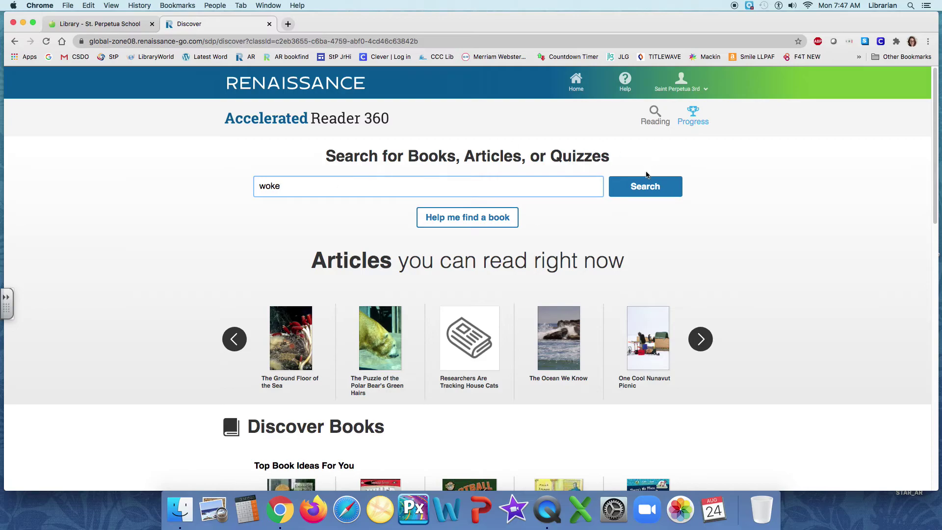
{"action": "left_click", "coordinate": [651, 185]}
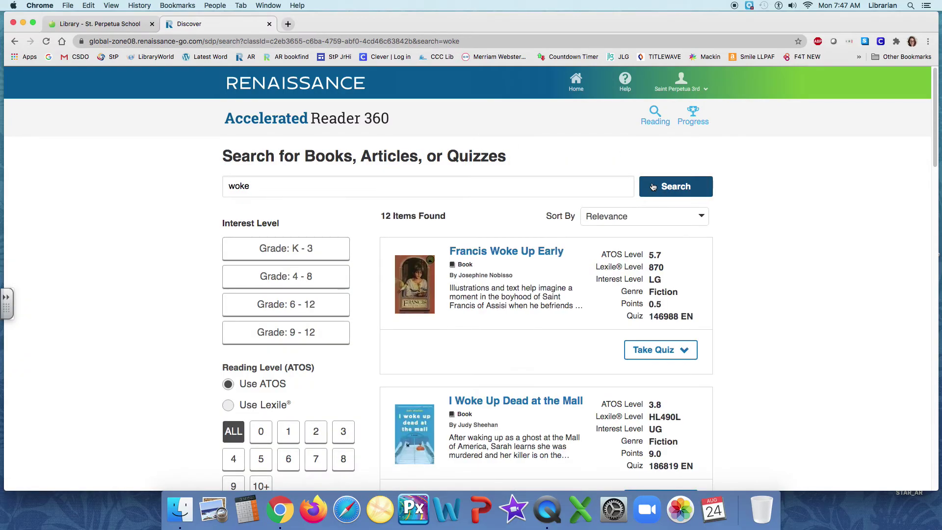
{"action": "scroll", "coordinate": [550, 246], "scroll_direction": "down", "scroll_amount": 3}
{"action": "scroll", "coordinate": [549, 246], "scroll_direction": "down", "scroll_amount": 10}
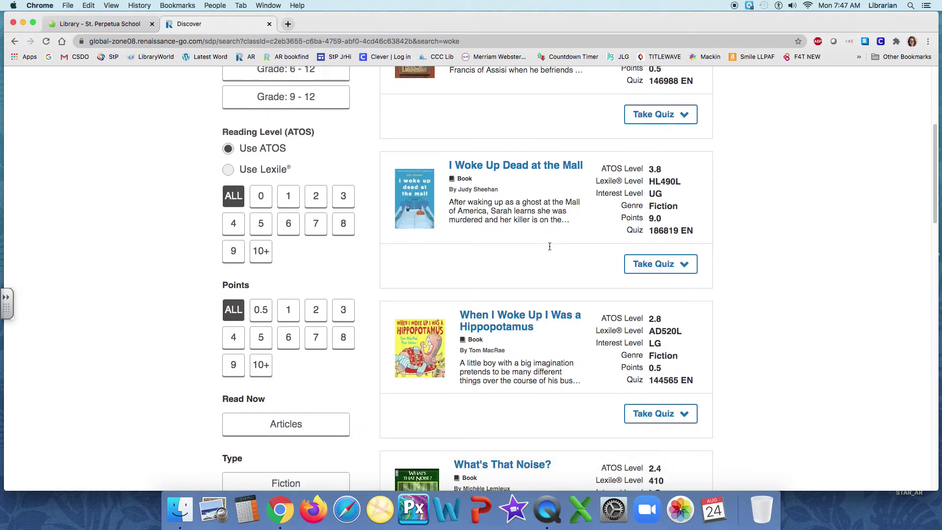
{"action": "scroll", "coordinate": [550, 246], "scroll_direction": "down", "scroll_amount": 10}
{"action": "scroll", "coordinate": [548, 246], "scroll_direction": "up", "scroll_amount": 20}
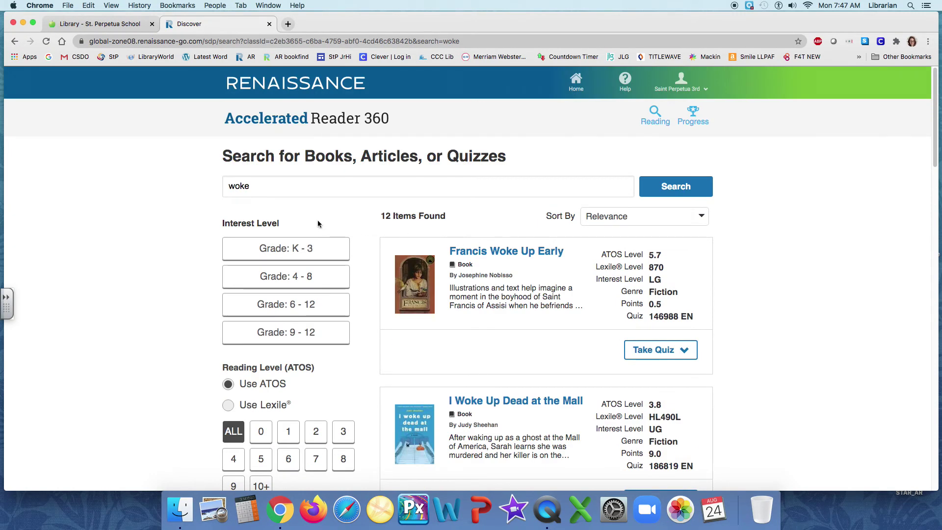
{"action": "double_click", "coordinate": [239, 186]}
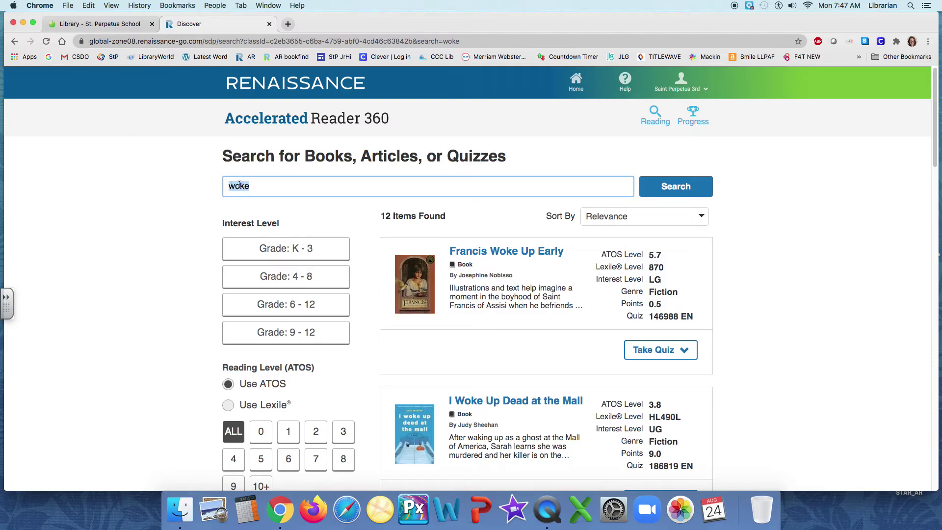
{"action": "type", "text": "one and only ivan"}
Run the 'one and only ivan' search and start The One and Only Ivan's Reading Practice quiz.
{"action": "left_click", "coordinate": [684, 194]}
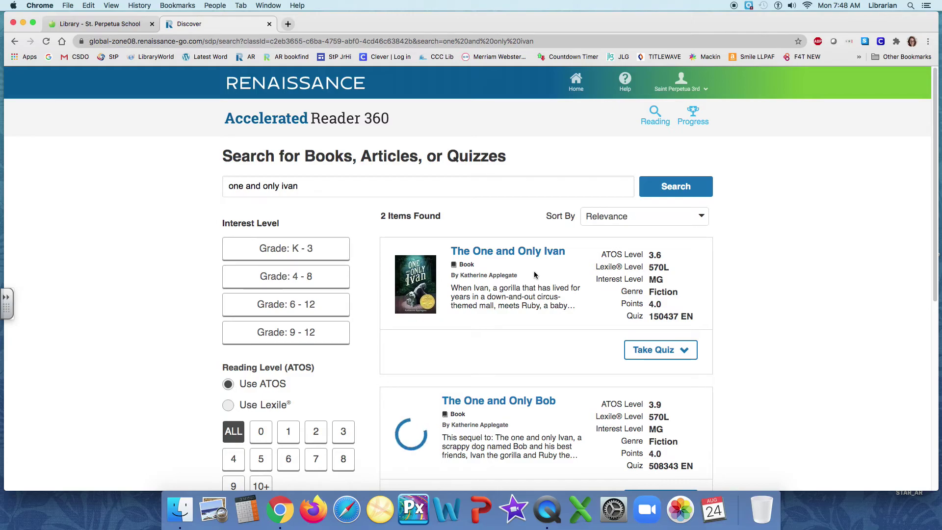
{"action": "left_click", "coordinate": [667, 353]}
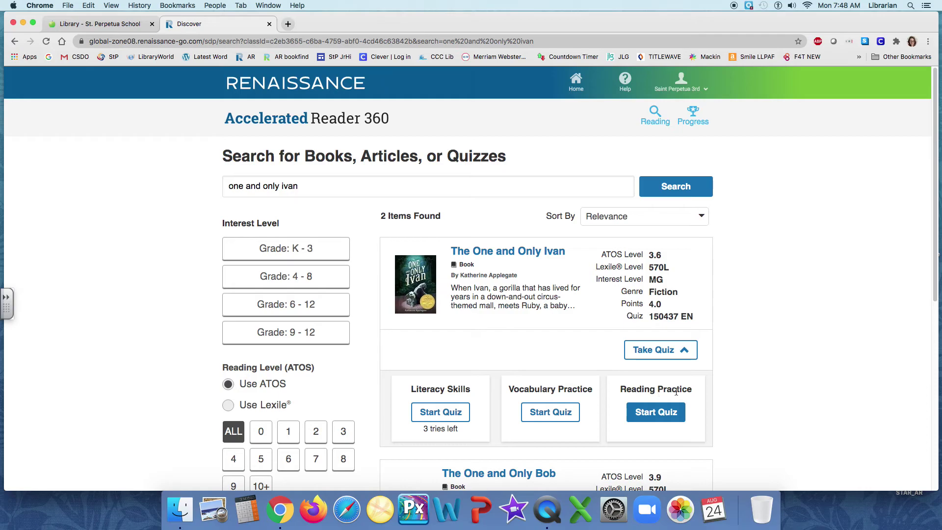
{"action": "left_click", "coordinate": [656, 415]}
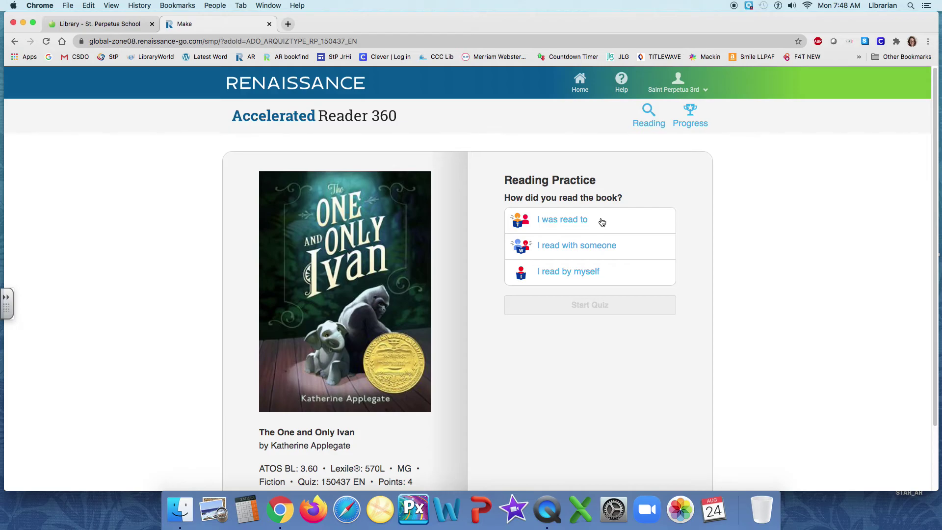
Try each how-did-you-read answer, view My Progress at 0.0 points, then return to Discover.
{"action": "left_click", "coordinate": [602, 222]}
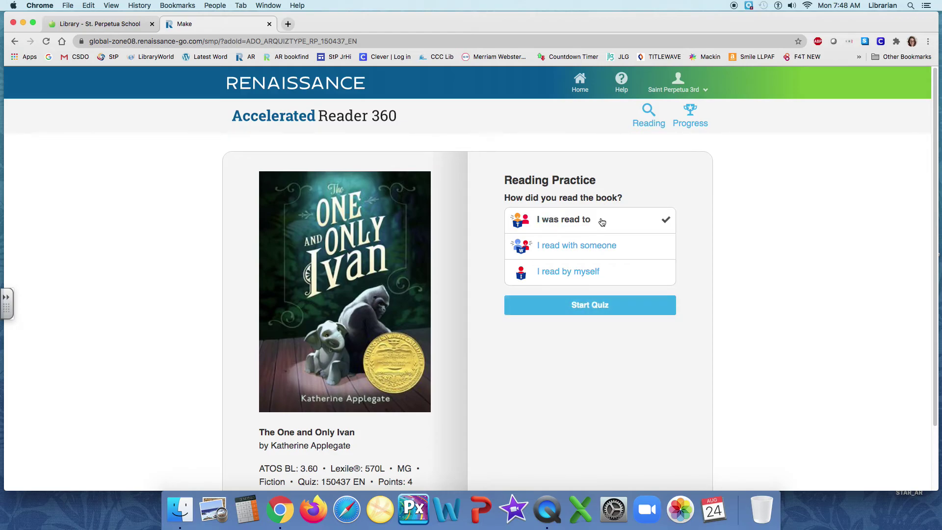
{"action": "left_click", "coordinate": [618, 246]}
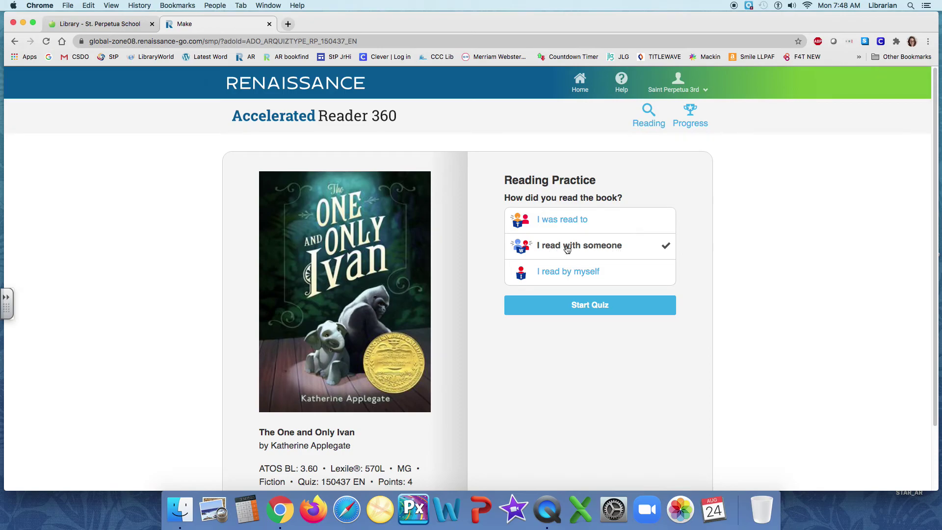
{"action": "left_click", "coordinate": [621, 273]}
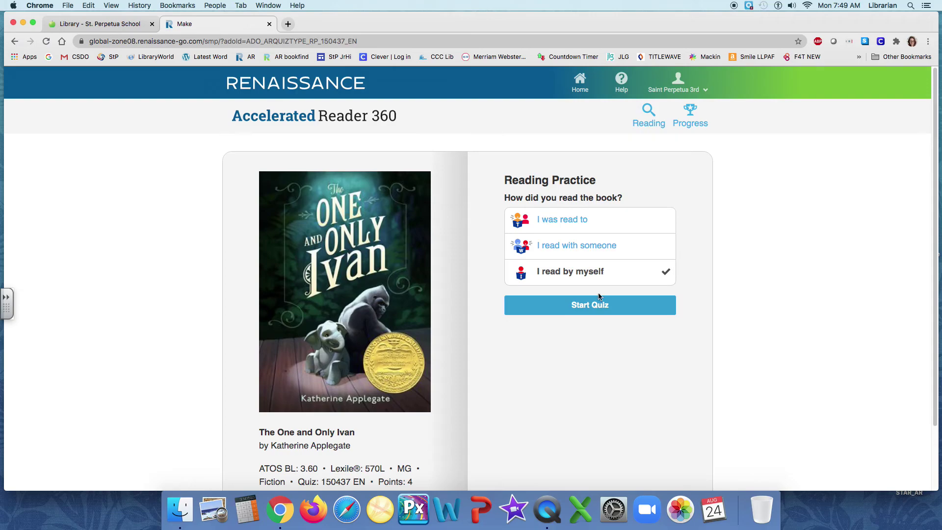
{"action": "left_click", "coordinate": [693, 114]}
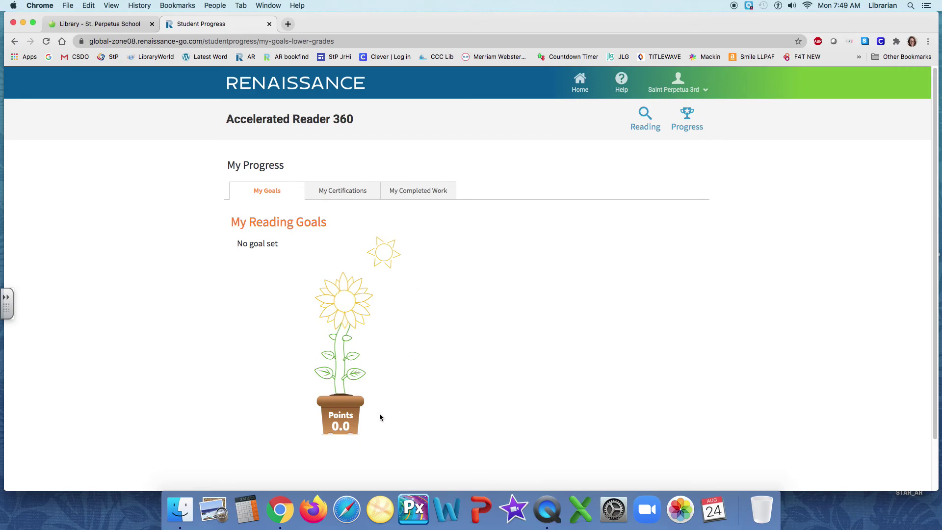
{"action": "left_click", "coordinate": [642, 118]}
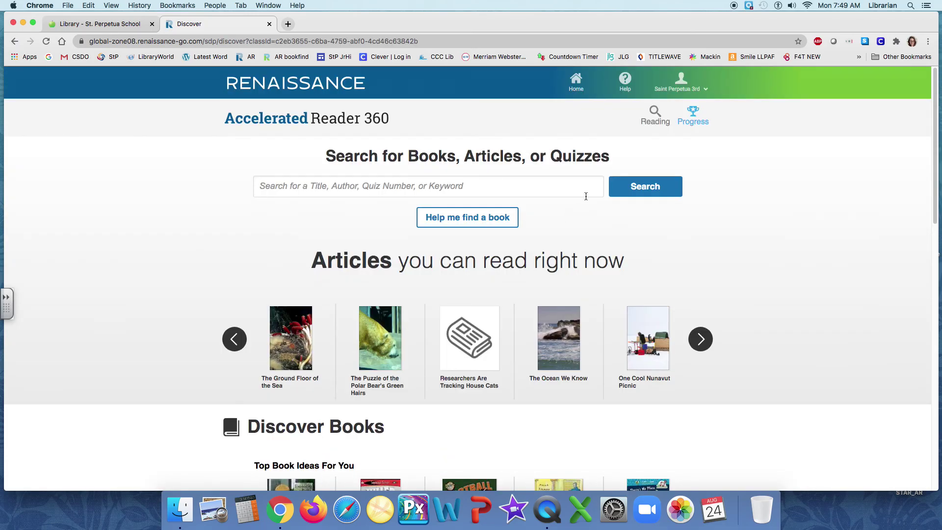
Log out of the student account from the account menu.
{"action": "left_click", "coordinate": [686, 80]}
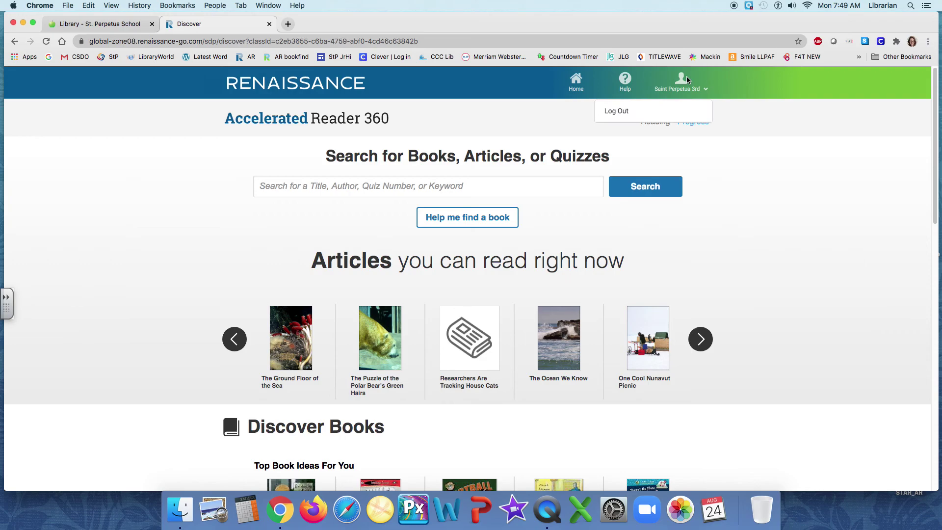
{"action": "left_click", "coordinate": [613, 112]}
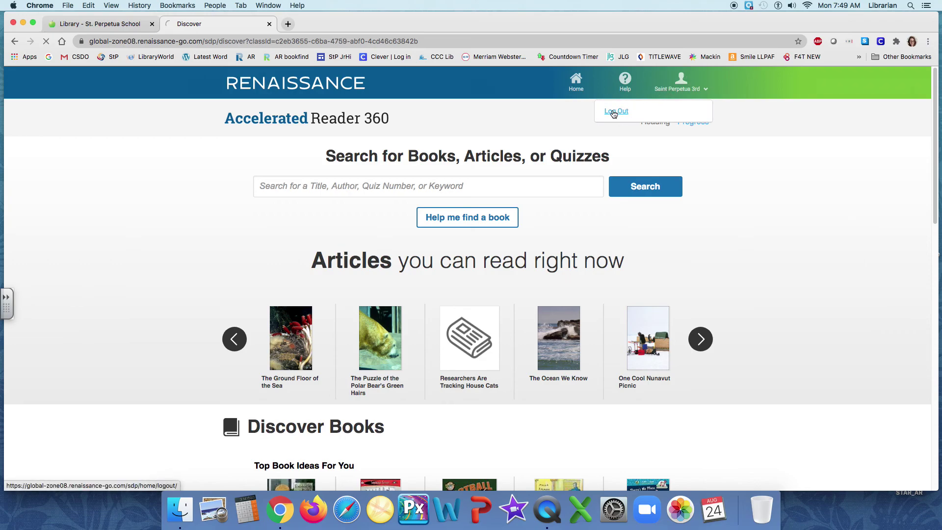